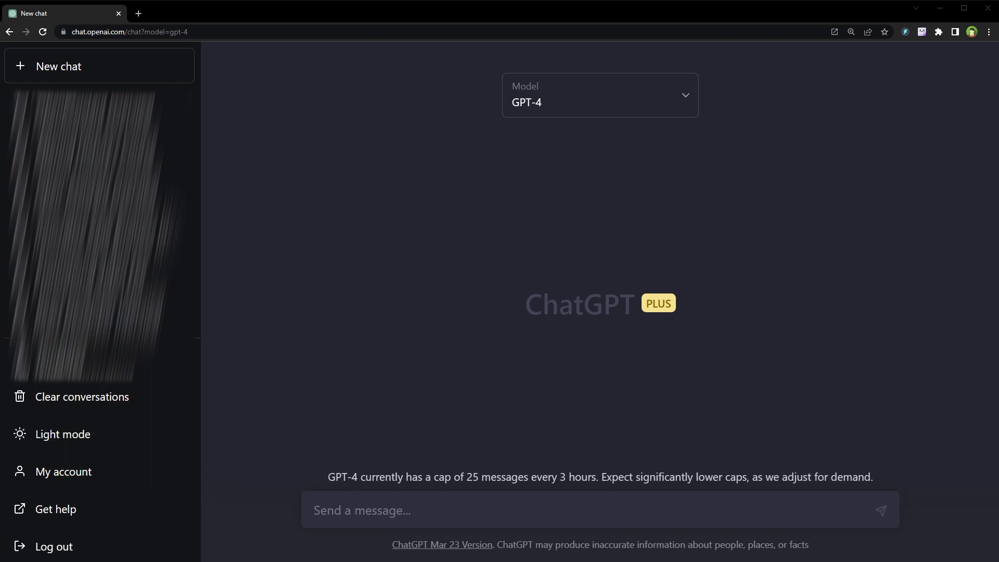
Log out of the ChatGPT account to reach the welcome login page.
left_click(71, 547)
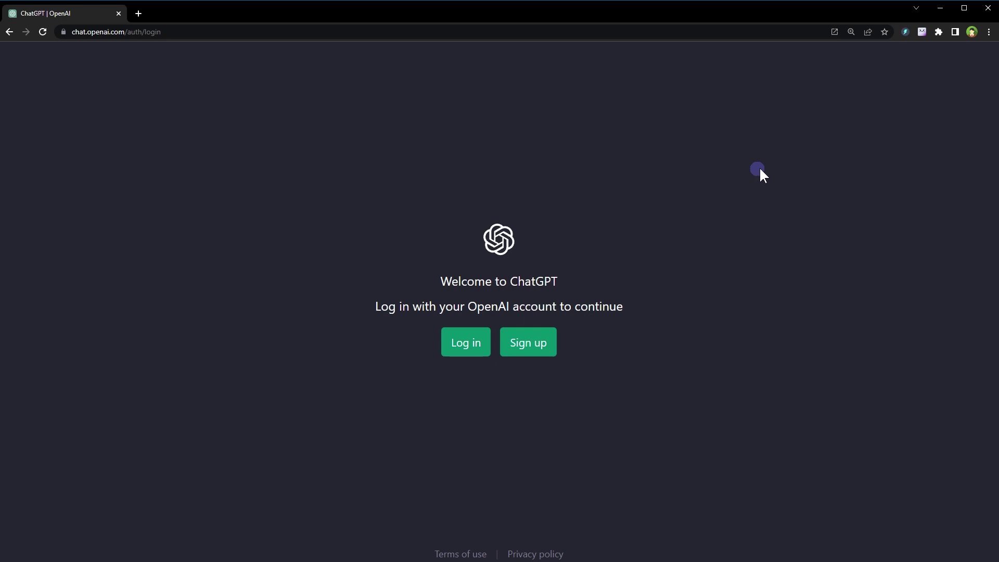
Summon the Merlin popup with Ctrl+M and show its GPT 3/GPT 4 model list.
key("ctrl+m")
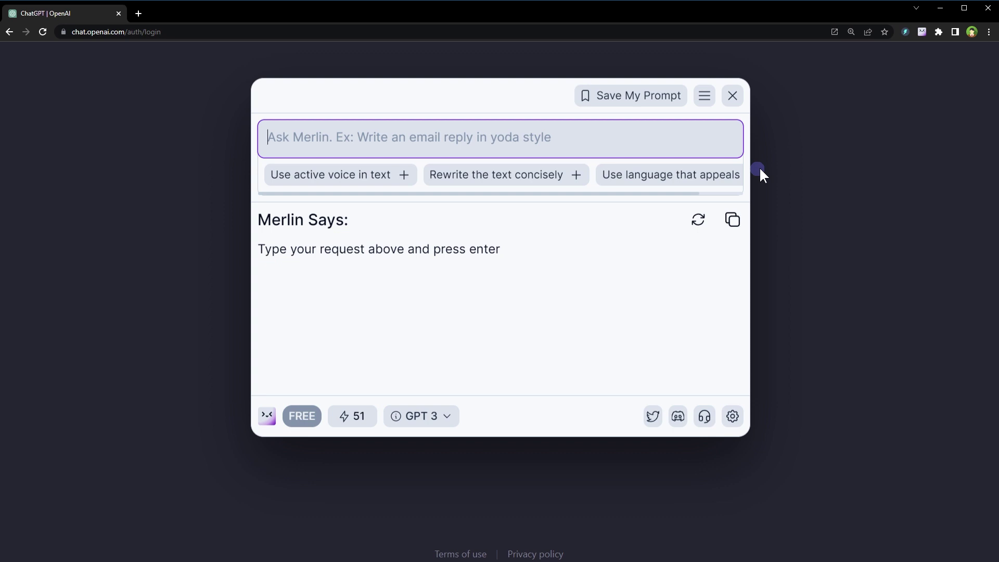
left_click(450, 415)
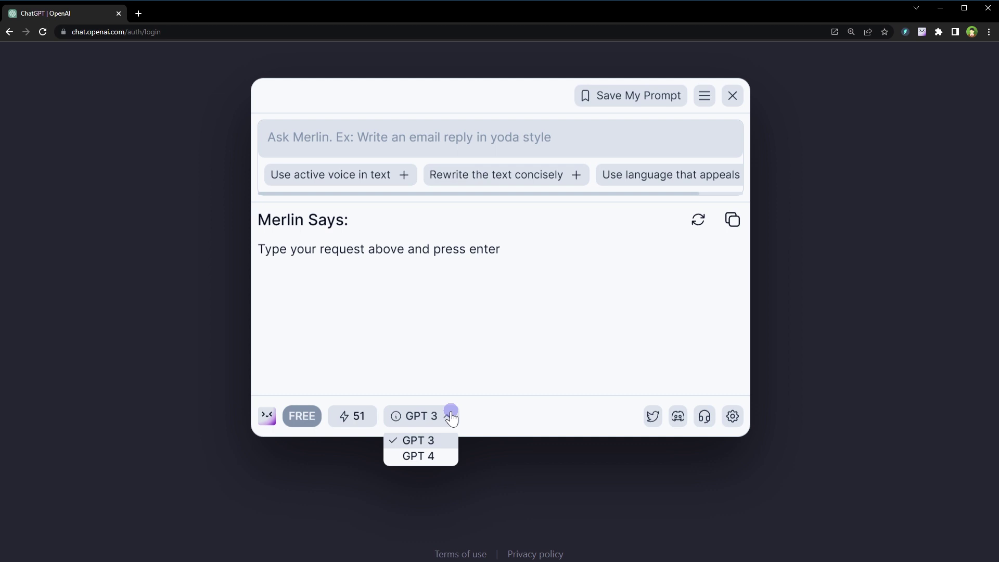
Switch Merlin to GPT 4 and ask for 10 AI SaaS business ideas.
left_click(422, 457)
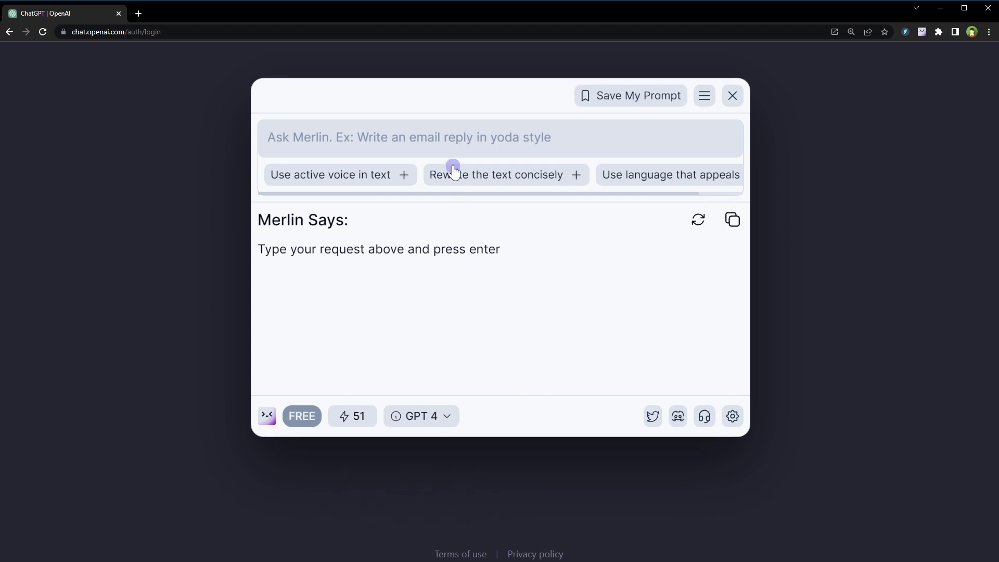
left_click(453, 137)
type("give me 10 ideas on software as a service businesses related to AI")
key("Home")
key("shift+Right")
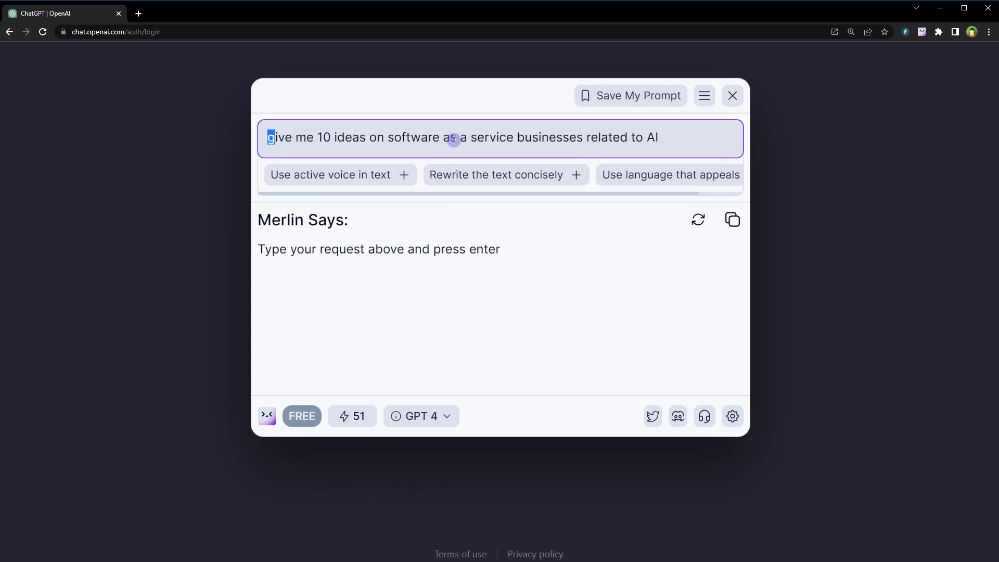
type("G")
key("ctrl+a")
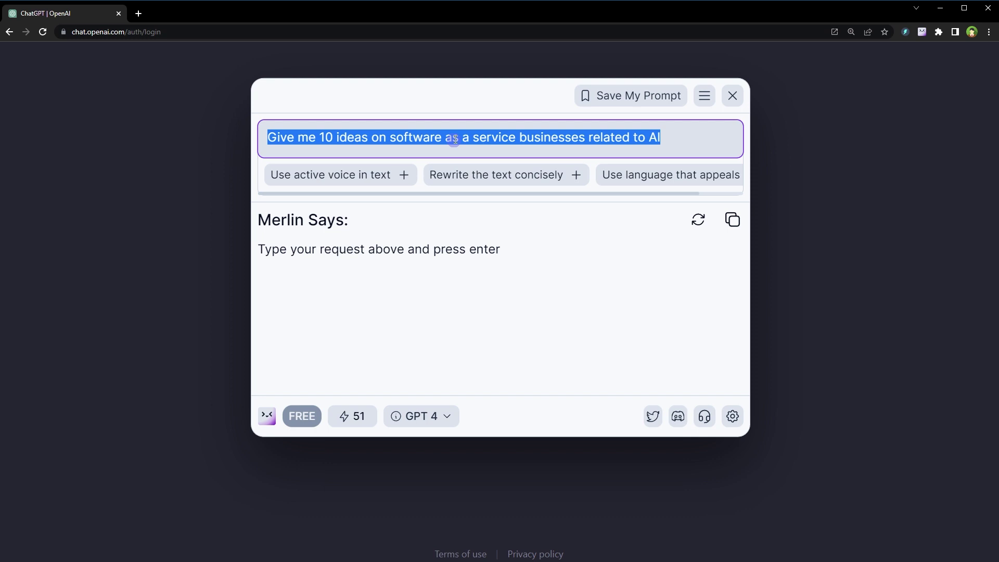
key("Return")
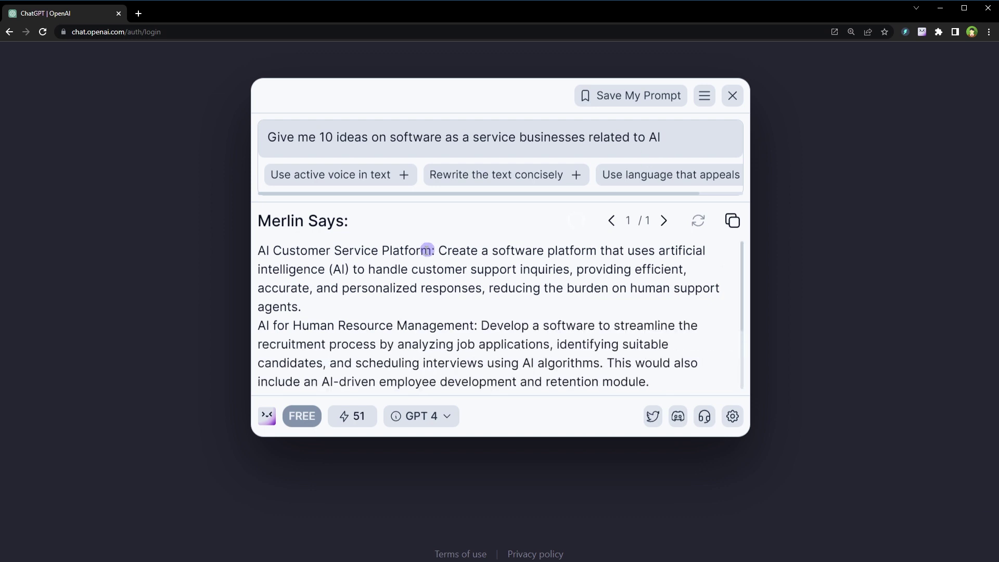
Highlight ideas: Customer Service Platform, HR Management, Chatbot Builder, Sentiment Analysis, E-Learning.
mouse_move(435, 251)
left_mouse_down()
mouse_move(292, 269)
mouse_move(258, 250)
left_mouse_up()
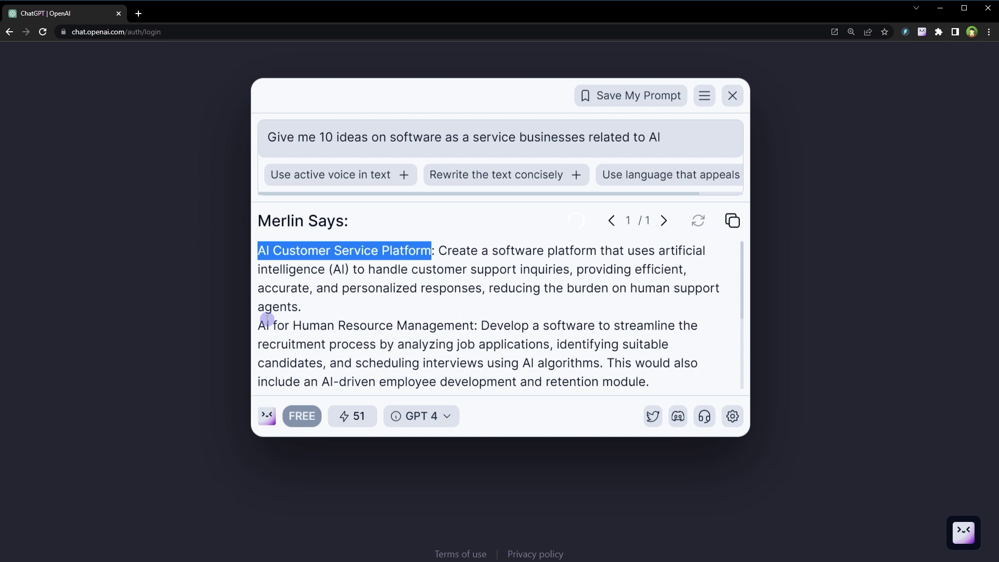
mouse_move(257, 324)
left_mouse_down()
mouse_move(479, 325)
mouse_move(351, 368)
mouse_move(312, 348)
mouse_move(267, 348)
left_mouse_up()
scroll(578, 288, "down", 2)
scroll(577, 289, "up", 1)
scroll(577, 290, "up", 1)
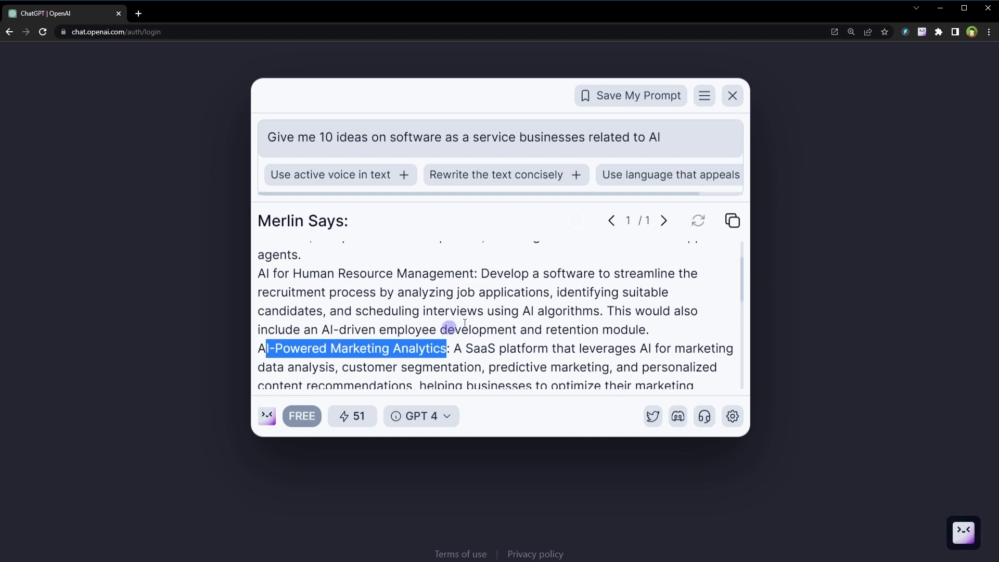
scroll(517, 311, "down", 2)
scroll(517, 310, "down", 2)
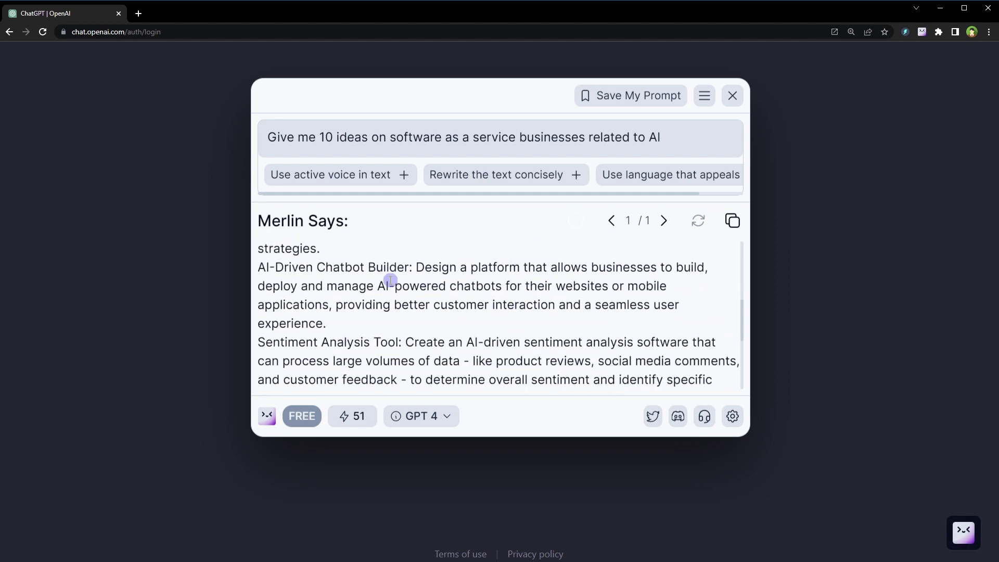
left_click_drag(404, 268, 279, 267)
left_click_drag(259, 342, 399, 340)
scroll(546, 289, "down", 3)
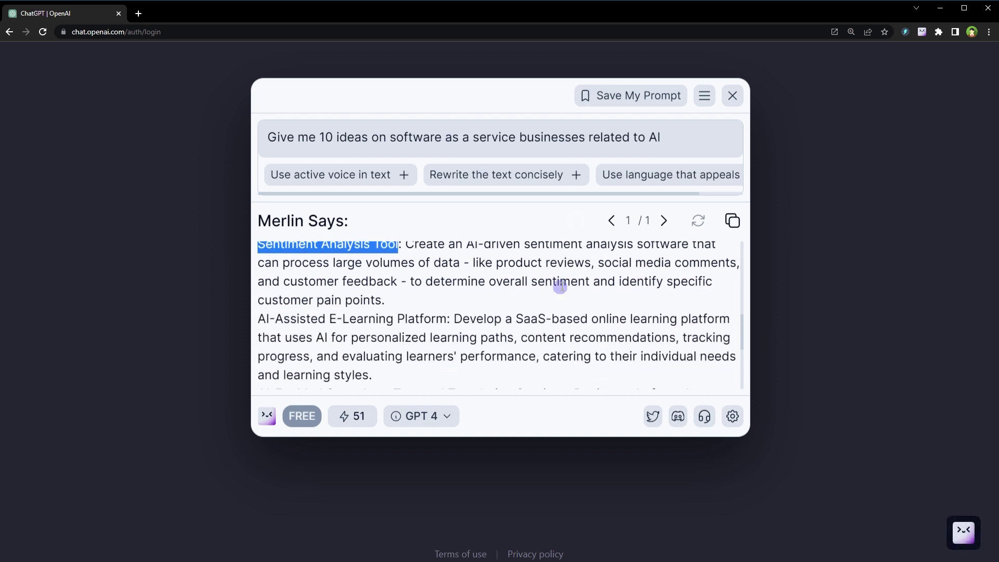
left_click_drag(258, 312, 463, 310)
scroll(546, 297, "down", 3)
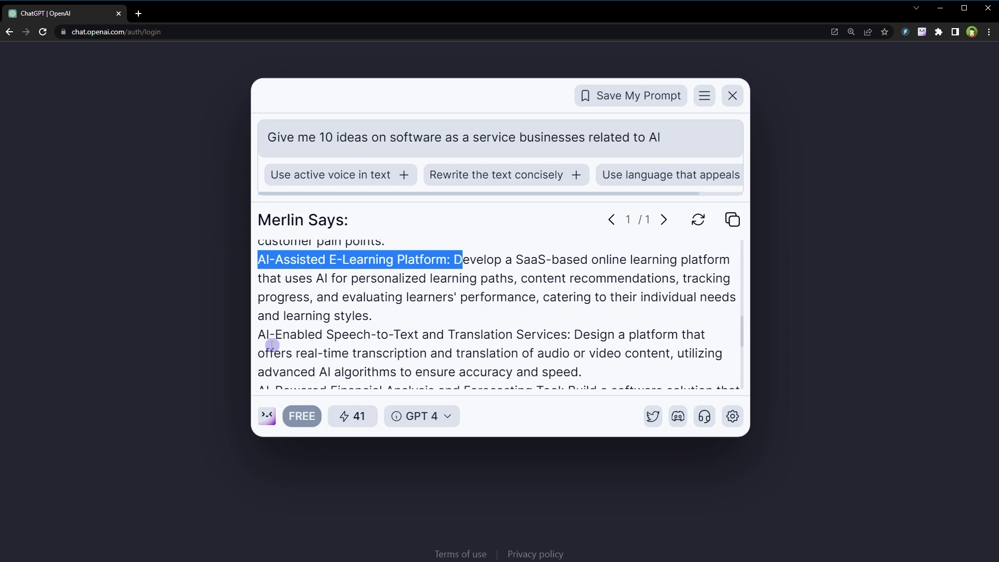
left_click_drag(259, 334, 569, 334)
scroll(631, 283, "down", 1)
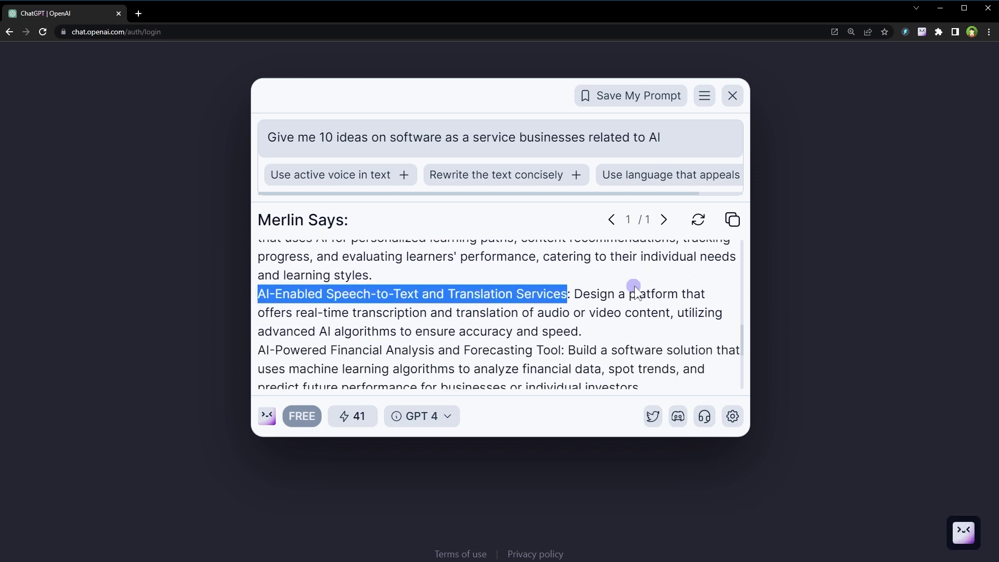
scroll(634, 285, "down", 3)
scroll(634, 284, "down", 1)
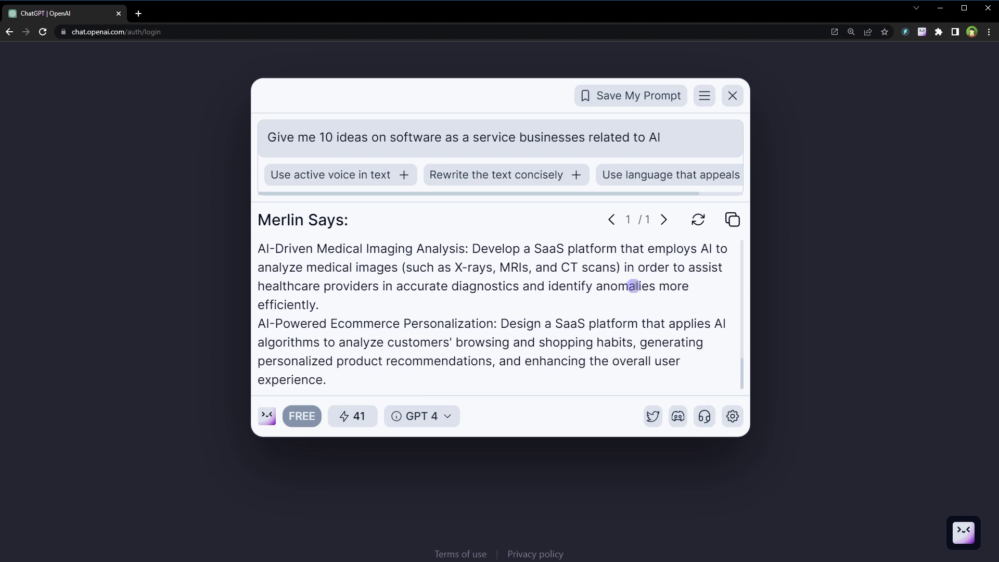
scroll(634, 285, "down", 3)
scroll(633, 285, "up", 1)
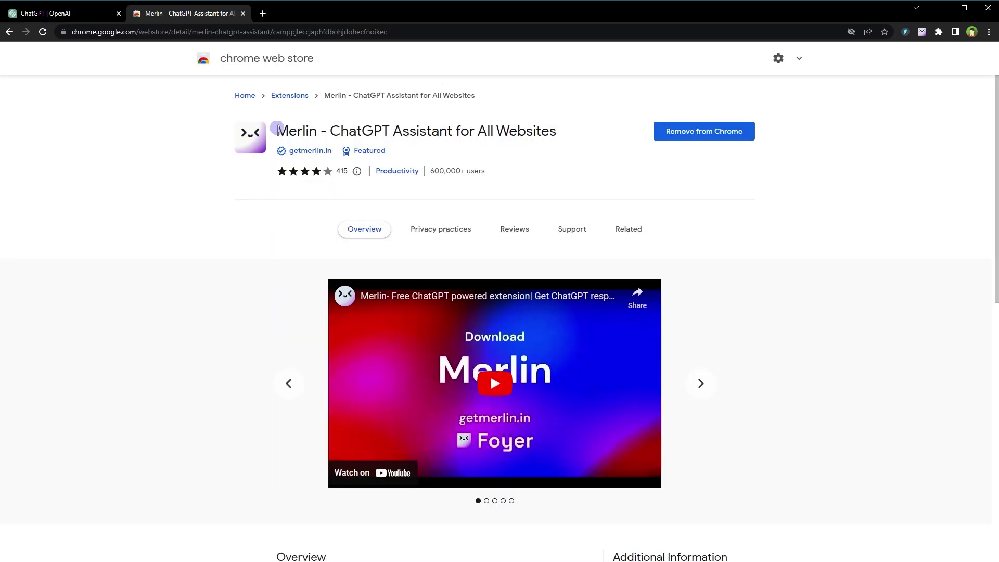
left_click_drag(275, 130, 587, 133)
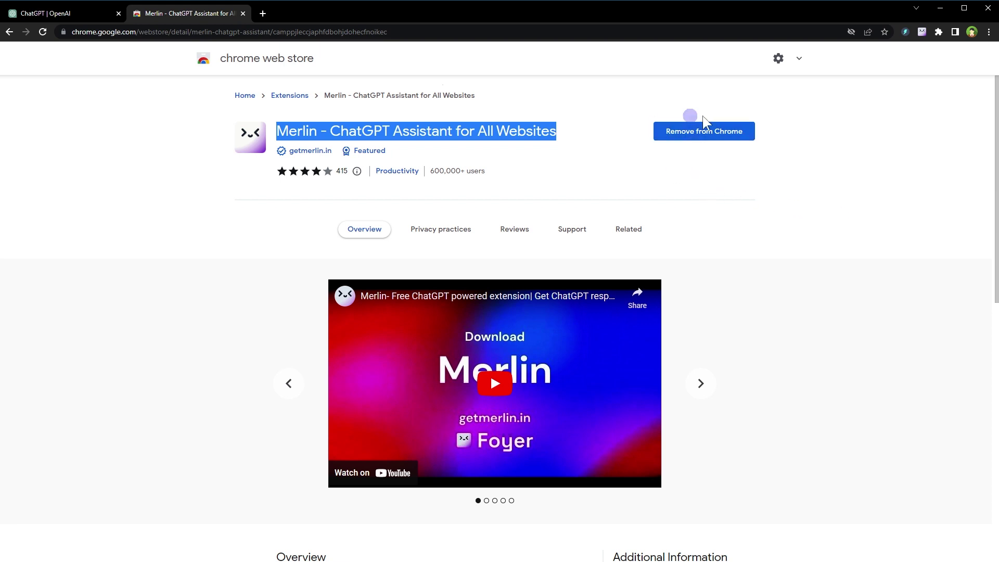
left_click(801, 169)
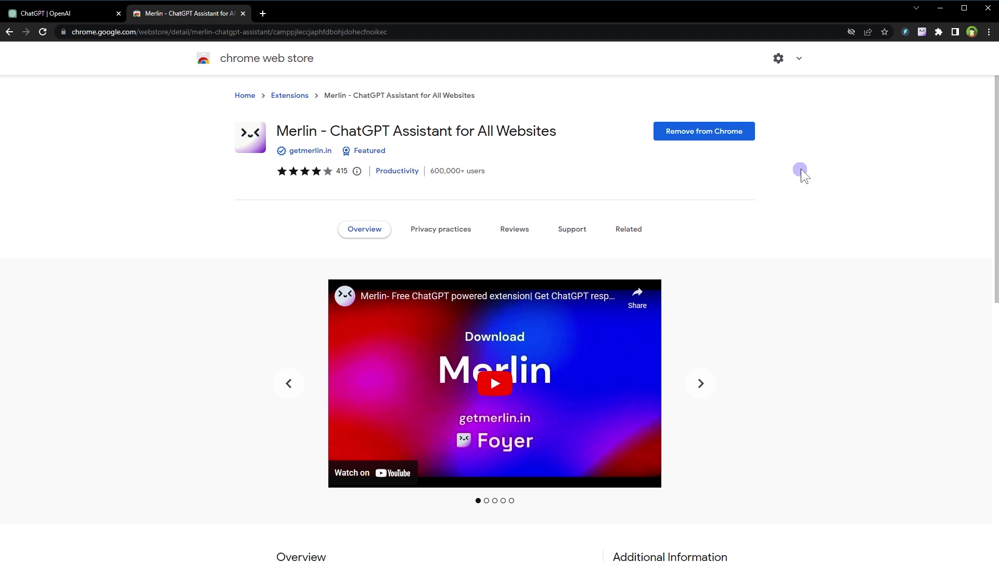